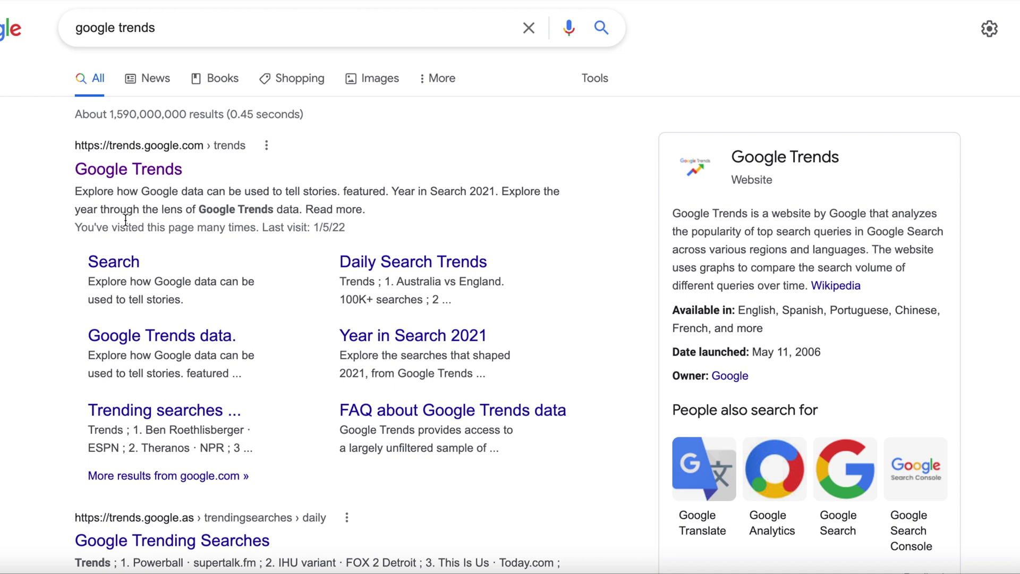
Open the Google Trends site from the 'google trends' search results.
click(135, 171)
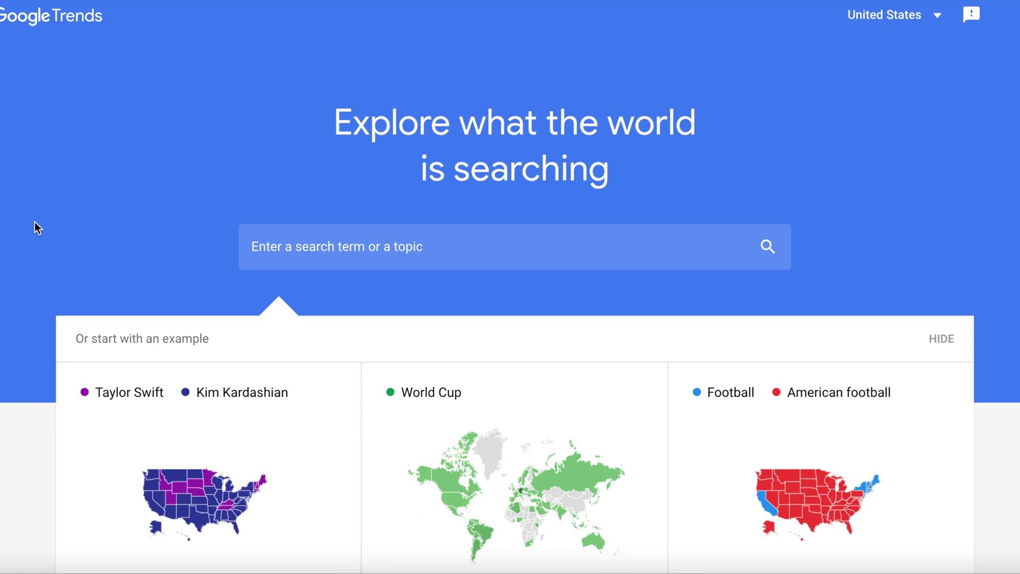
Hide the 'Or start with an example' comparisons panel on the Trends home page.
scroll(27, 225, down, 2)
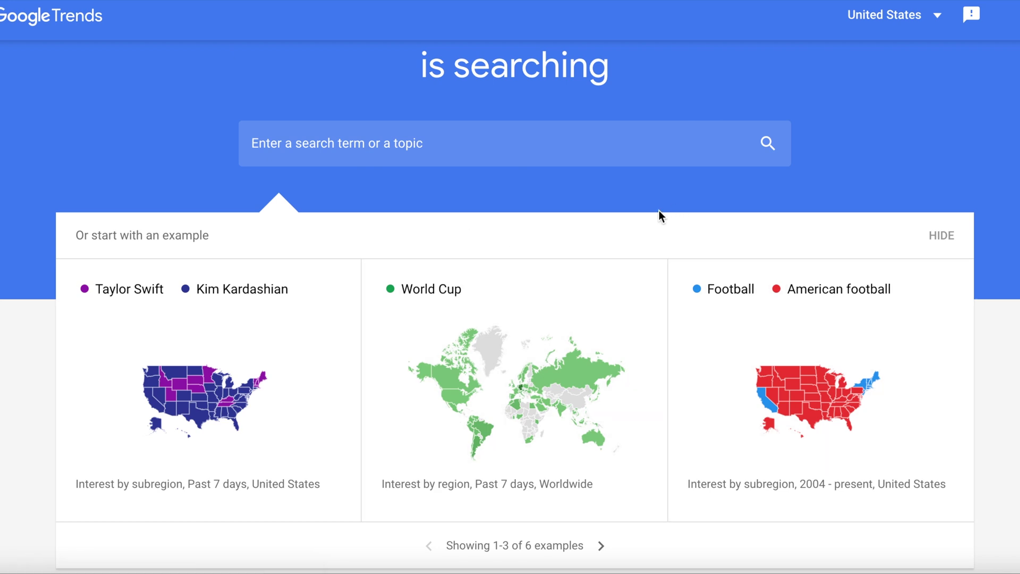
click(936, 234)
click(328, 135)
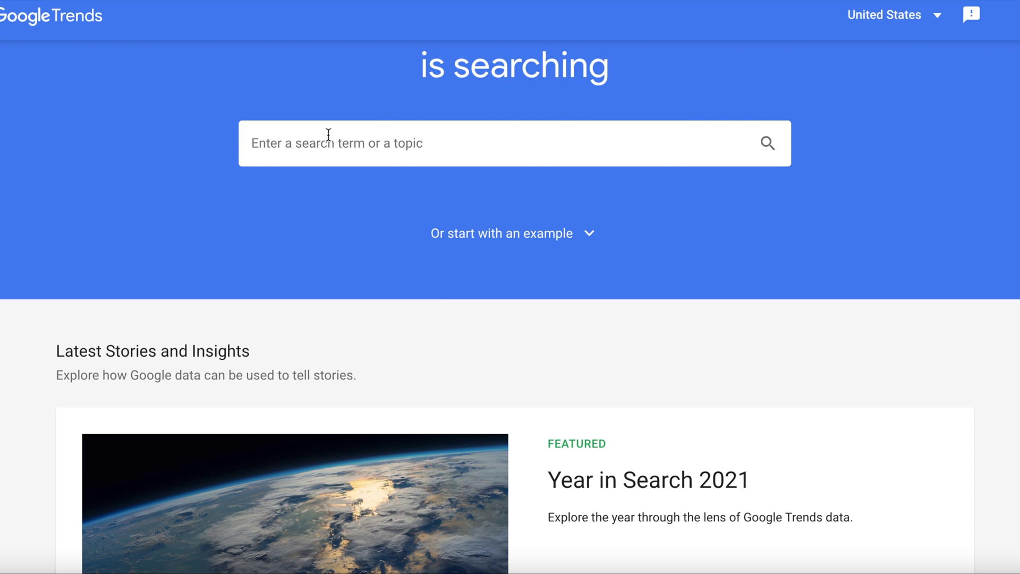
Search Trends for '2022 NFL Playoffs' to see its US interest over the past 12 months.
text(2022)
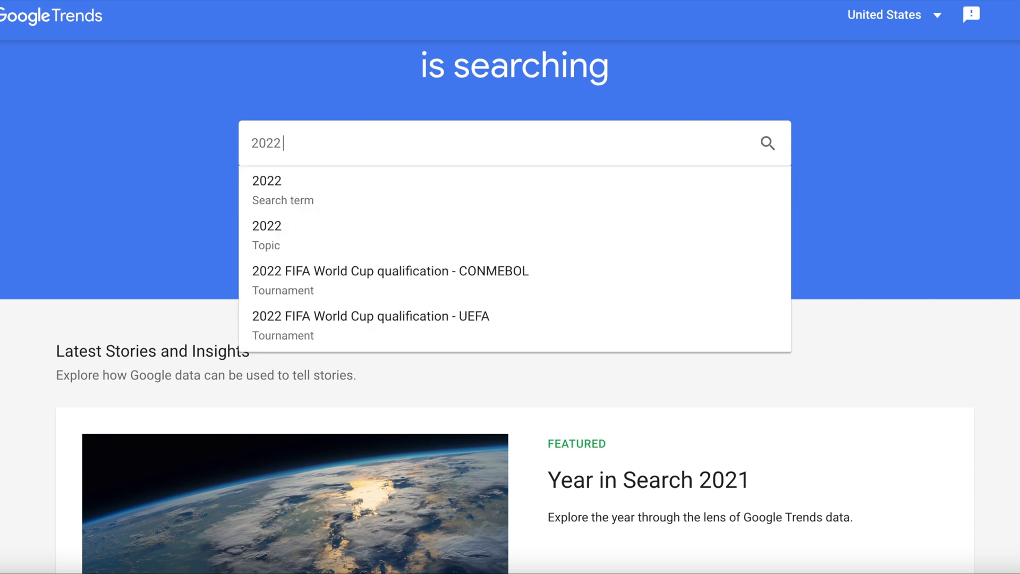
text( NFL Pla)
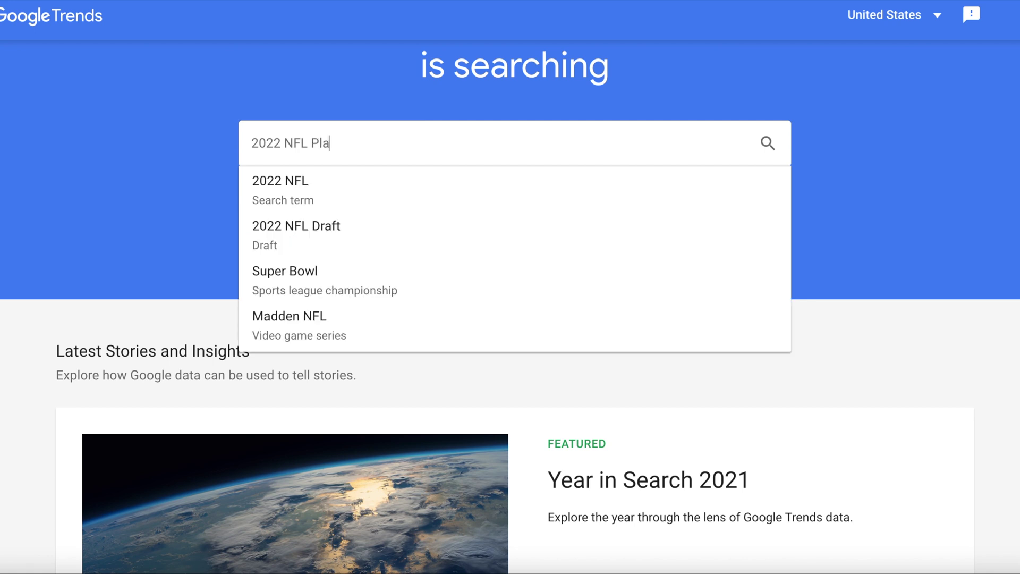
text(yoffs)
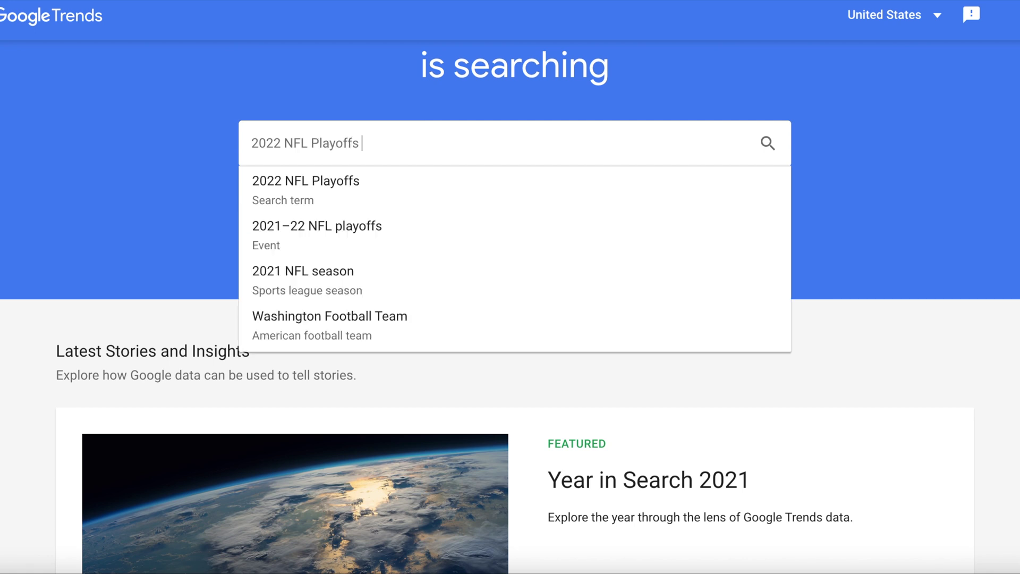
key(Return)
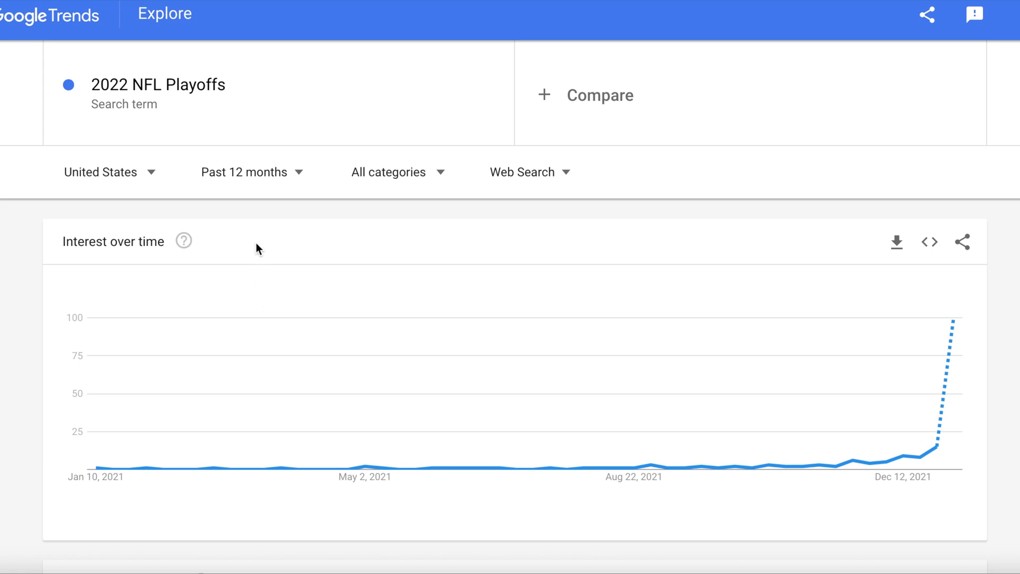
Set the 2022 NFL Playoffs chart to Past 7 days and view the interest-over-time explanation.
click(263, 175)
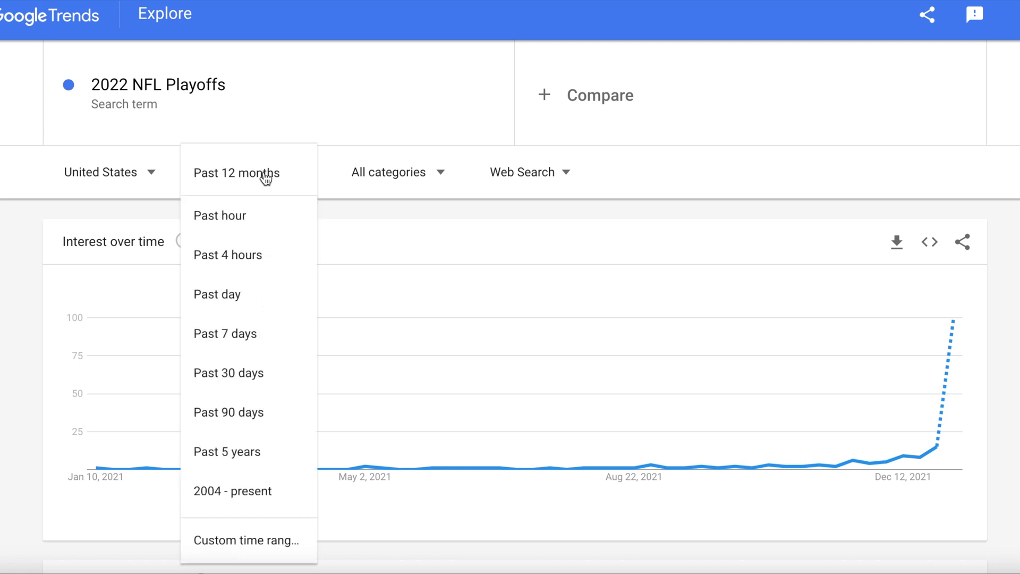
click(239, 344)
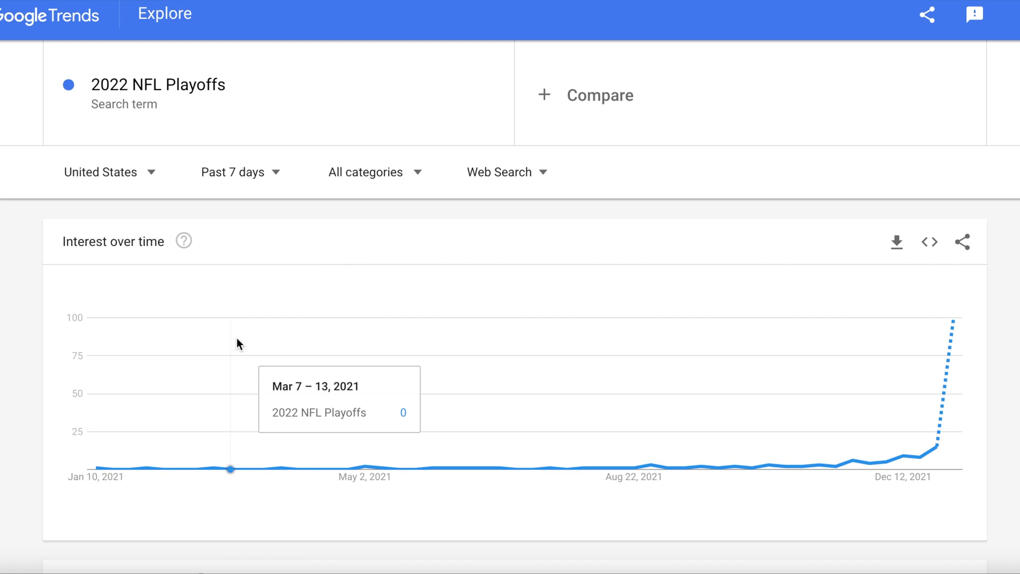
click(257, 173)
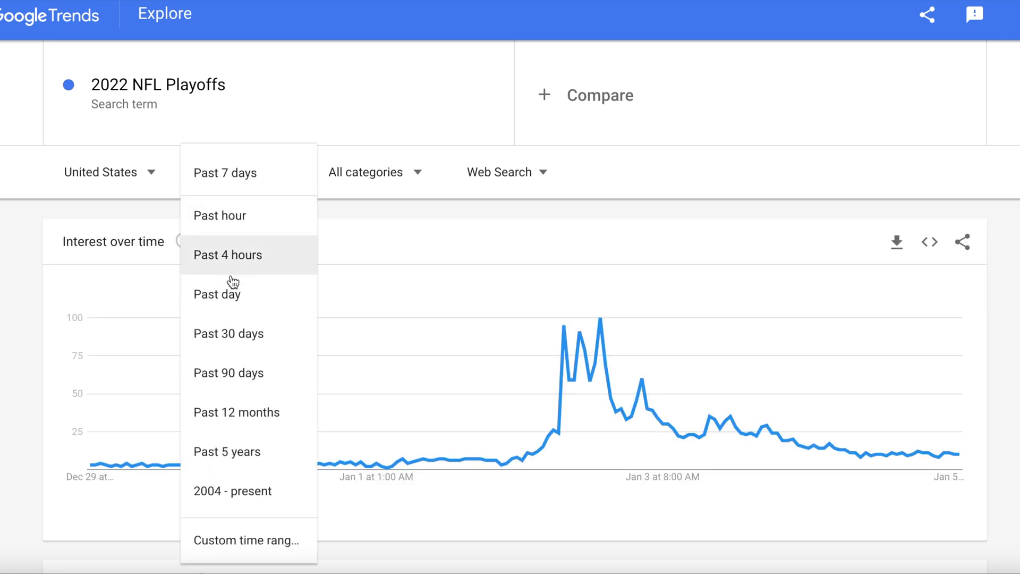
click(244, 186)
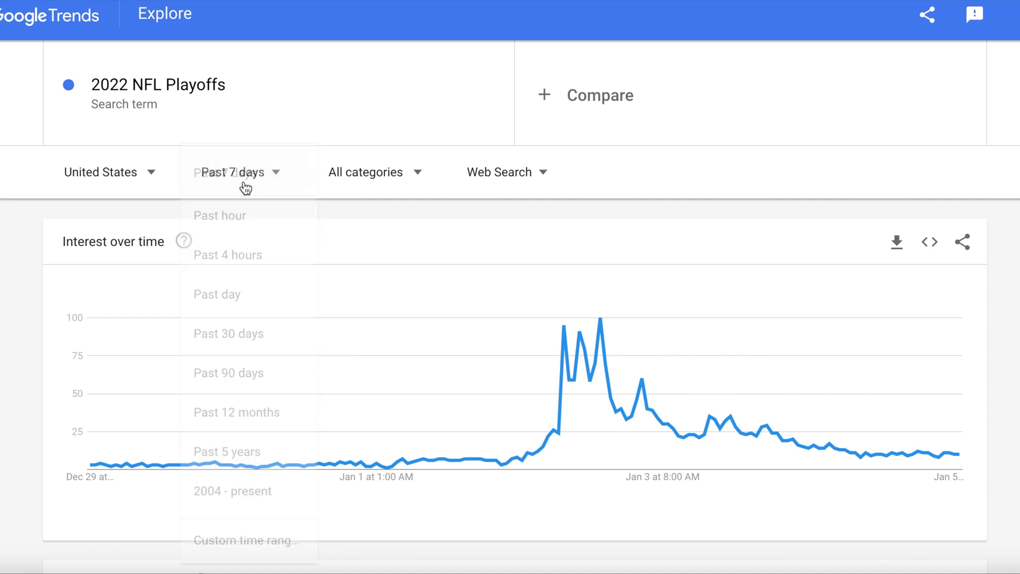
mouse_move(431, 407)
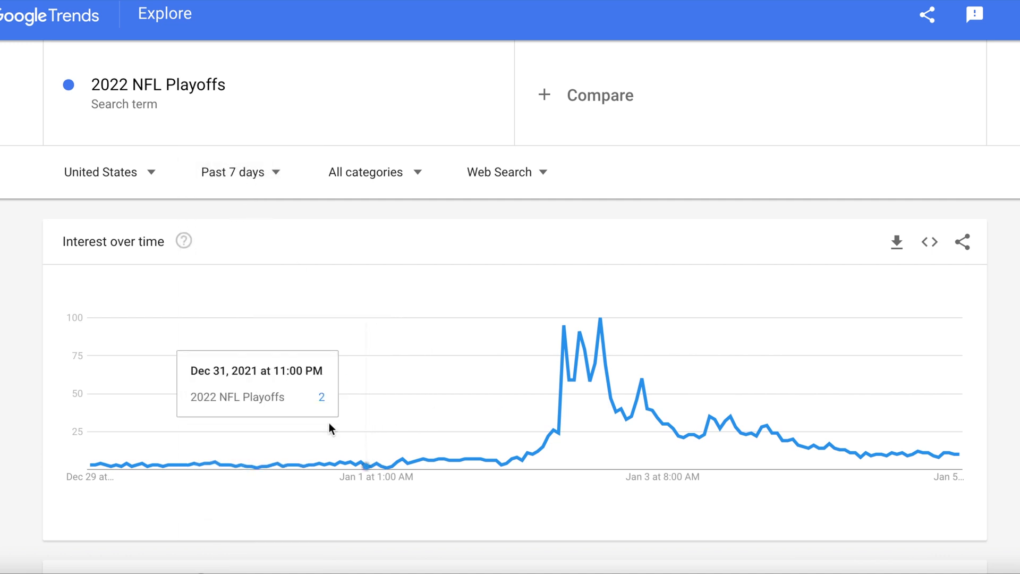
click(184, 242)
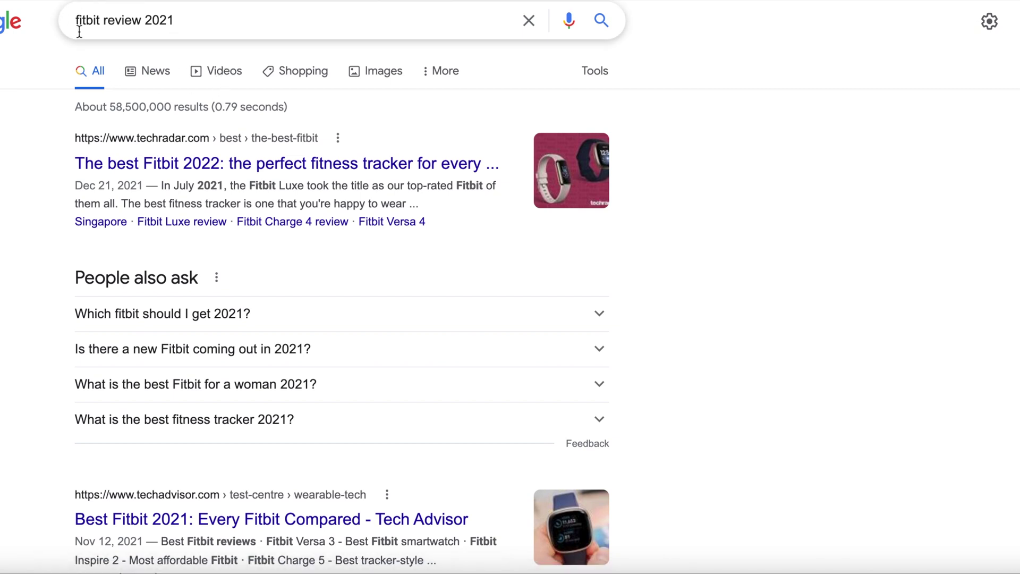
Filter the 'fitbit review 2021' search to Videos and scroll through the video results.
click(232, 78)
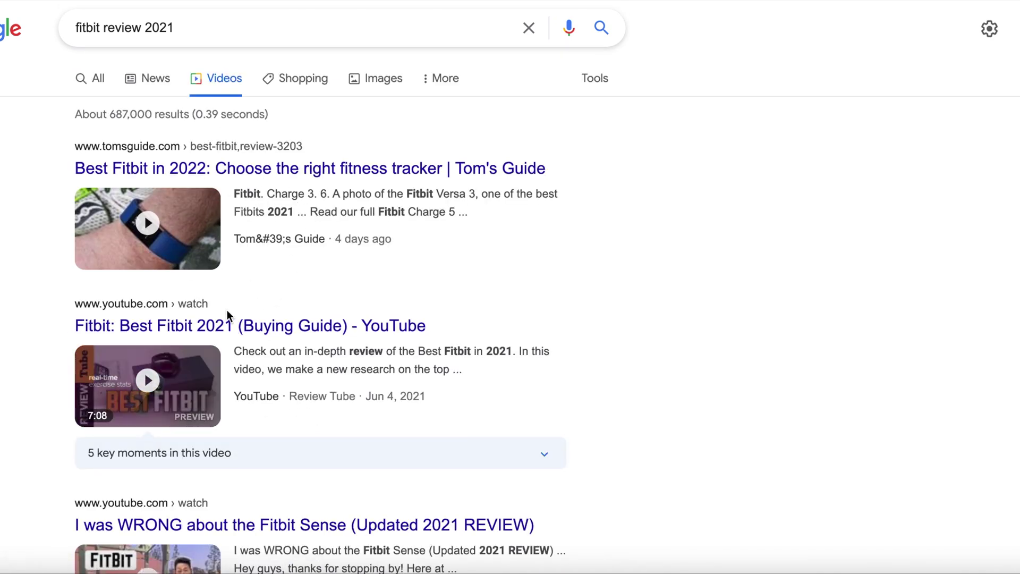
scroll(259, 358, down, 4)
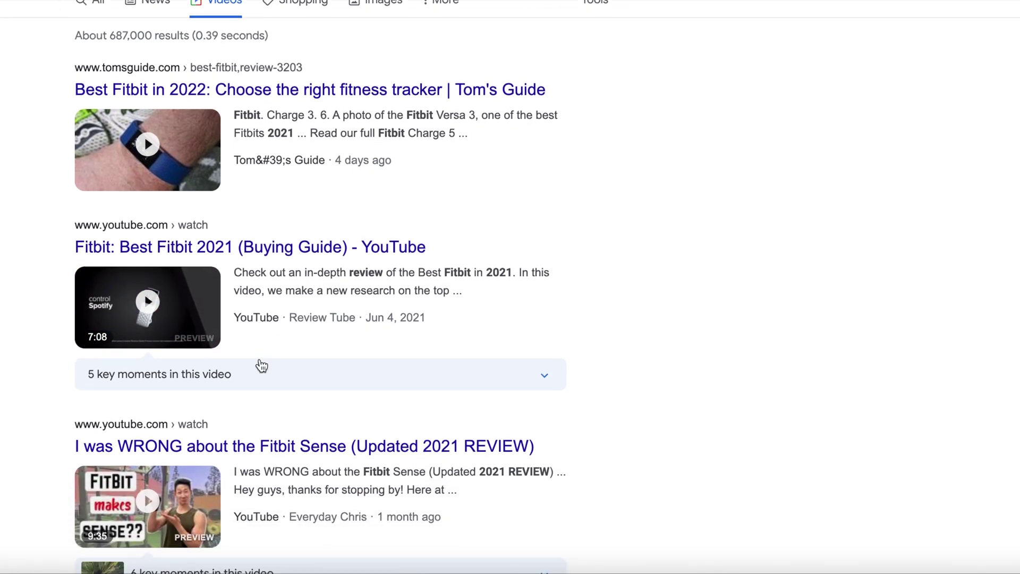
scroll(260, 358, up, 4)
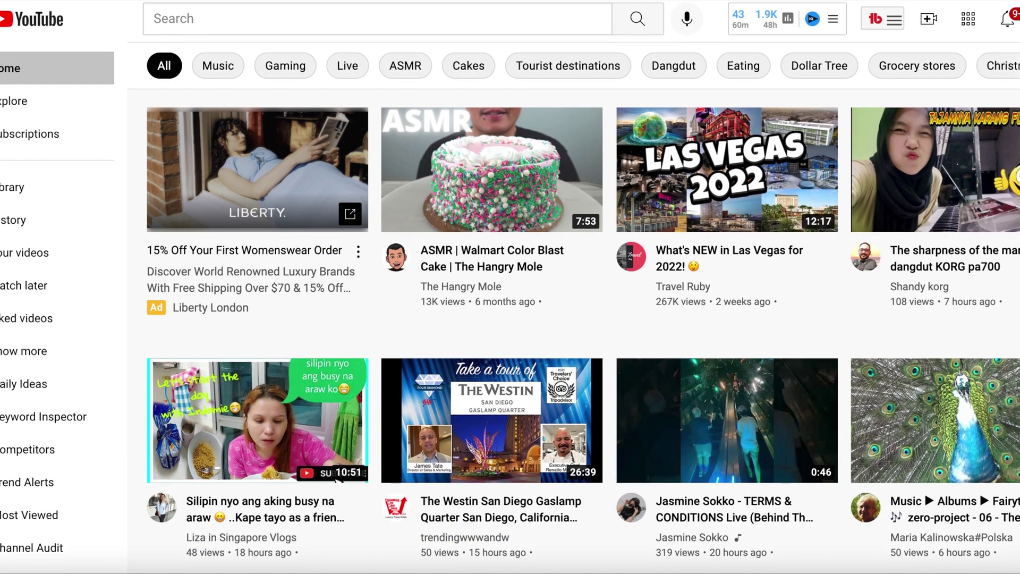
Search YouTube for '2022 NFL Playoffs', fixing typos along the way.
click(256, 12)
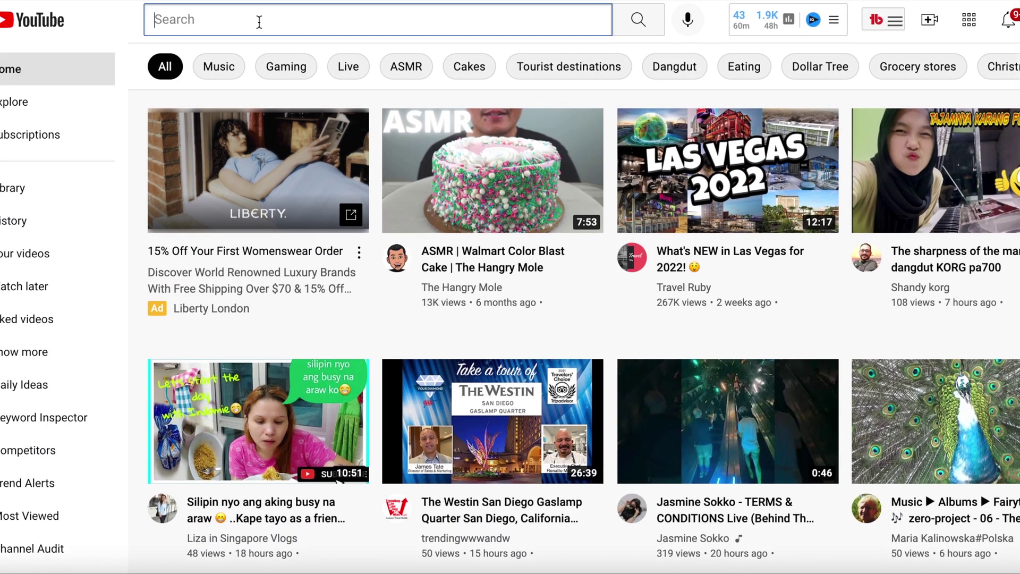
text(2022)
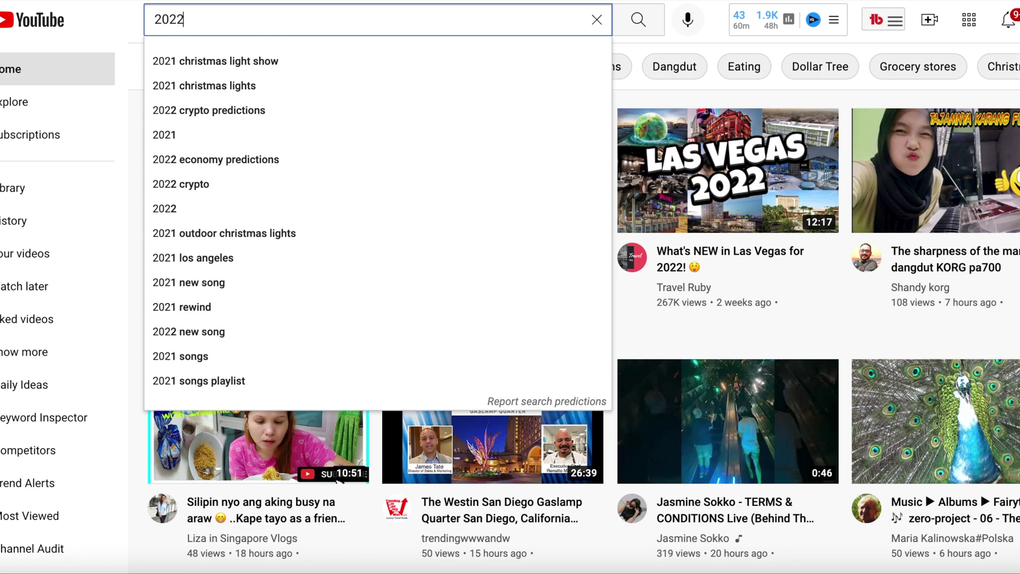
text( NF)
key(BackSpace)
text(NFL )
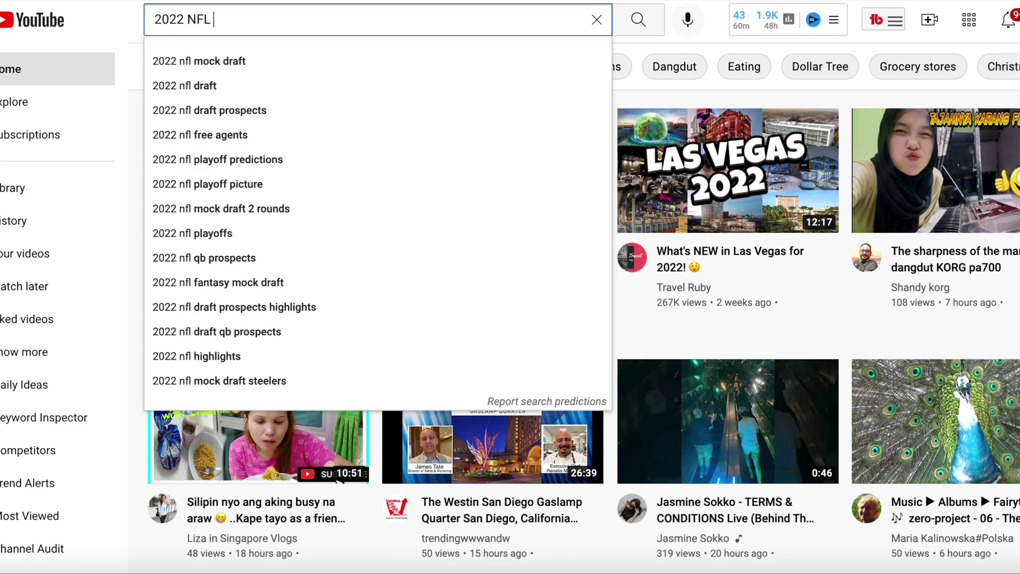
text(P)
key(BackSpace)
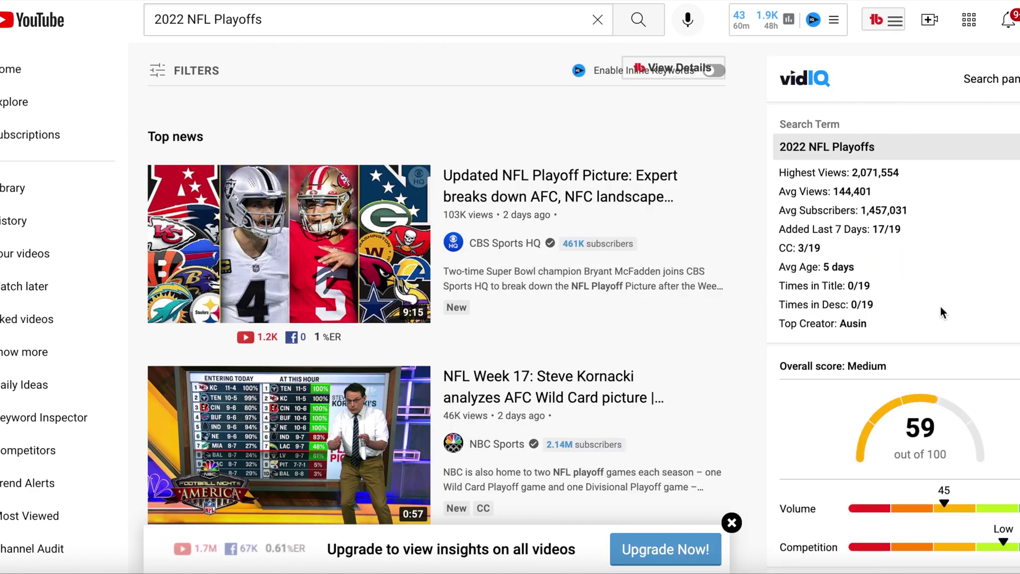
Scroll the results and vidIQ keyword stats showing an overall score of 59.
scroll(942, 313, down, 1)
scroll(843, 276, down, 1)
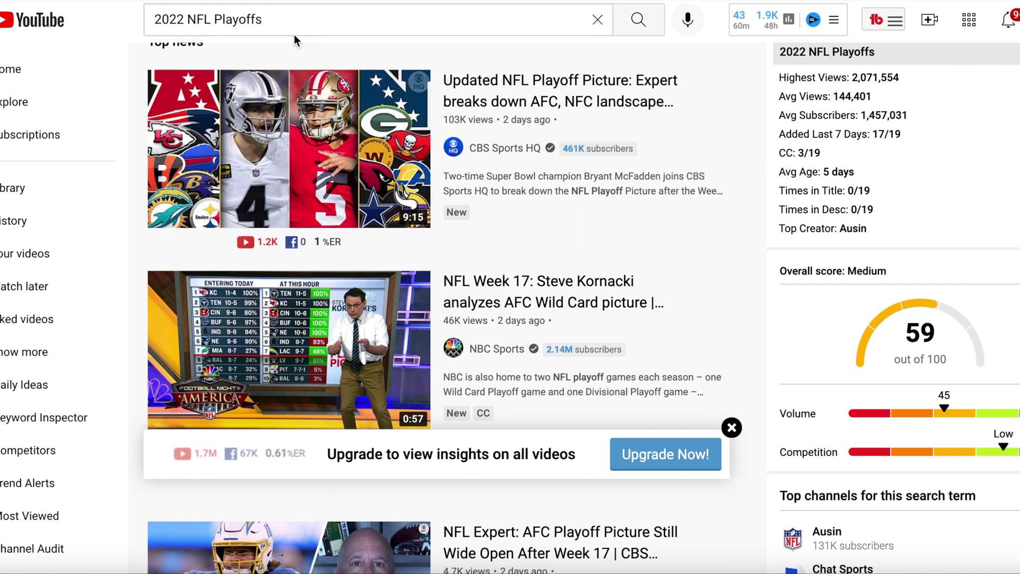
scroll(295, 242, down, 10)
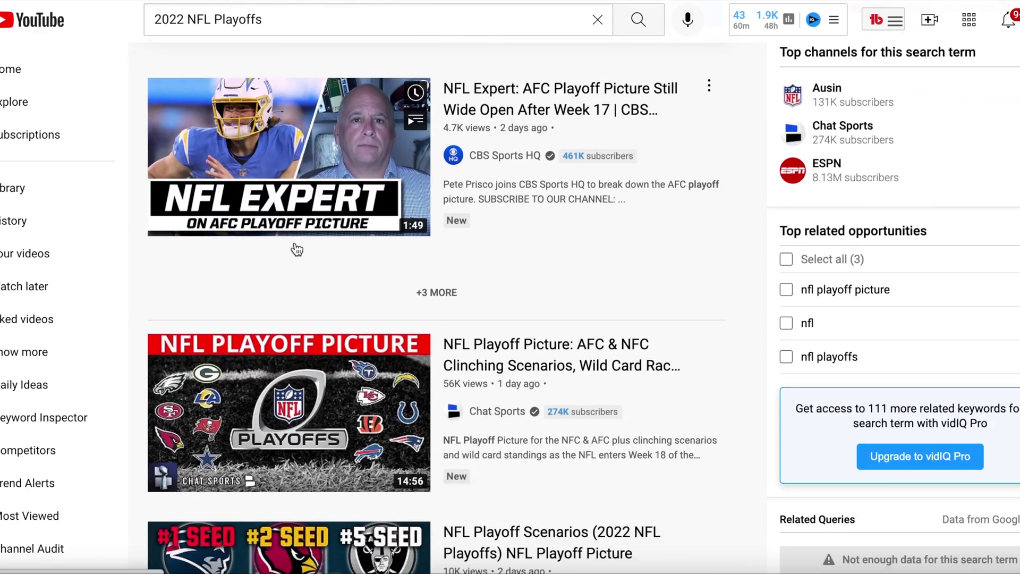
scroll(295, 242, down, 5)
scroll(244, 110, up, 15)
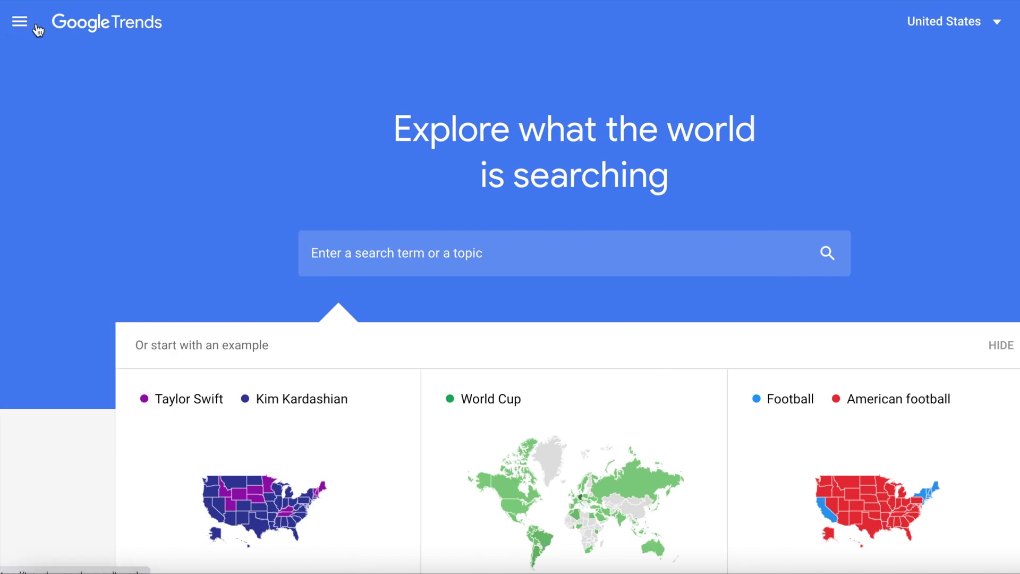
Go to Trending Searches from the menu and switch to Realtime search trends.
click(19, 24)
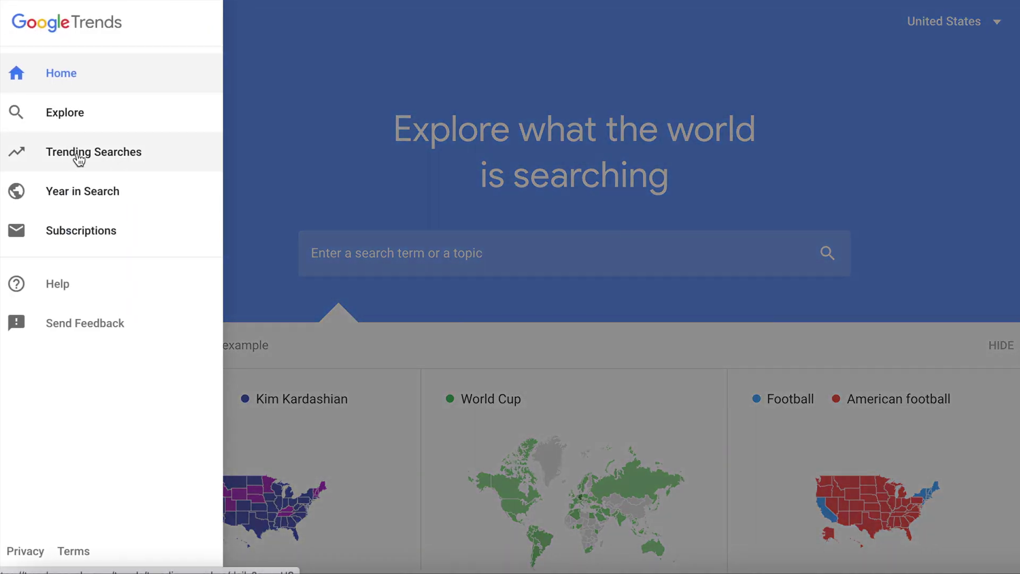
click(78, 154)
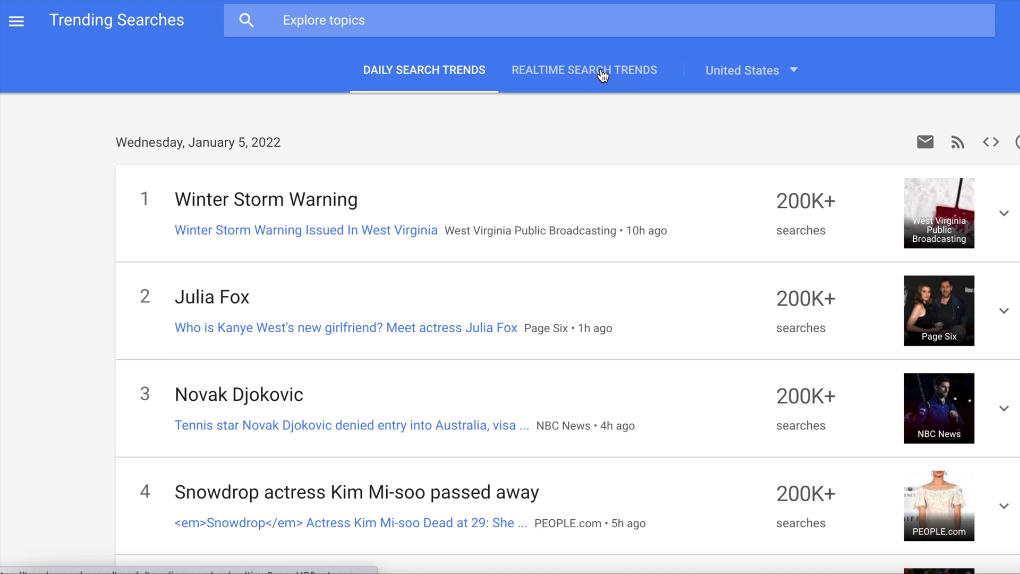
click(553, 67)
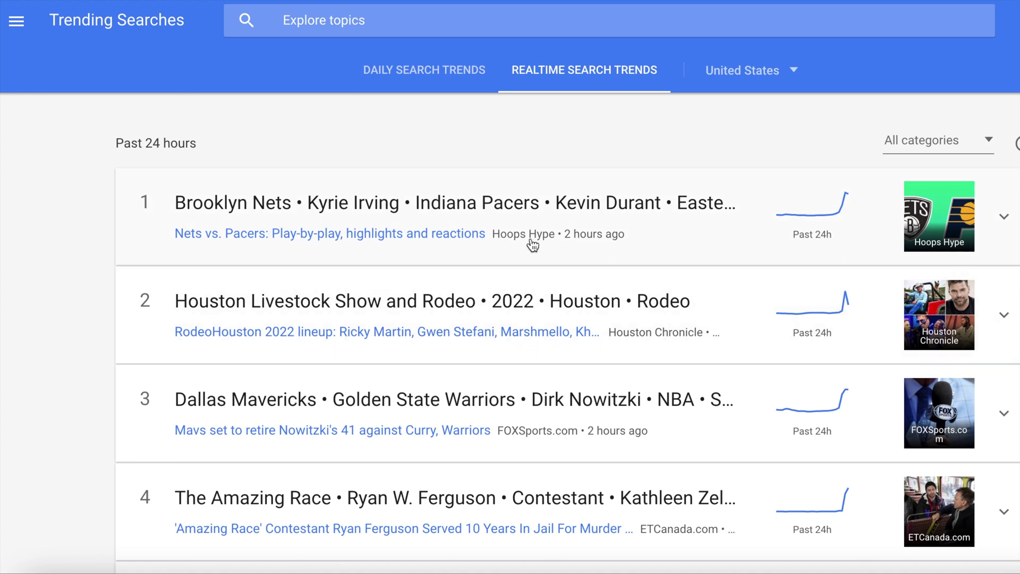
Switch to Daily Search Trends, browse the January 5 list, and keep United States as country.
click(436, 70)
scroll(360, 297, down, 2)
scroll(361, 298, down, 9)
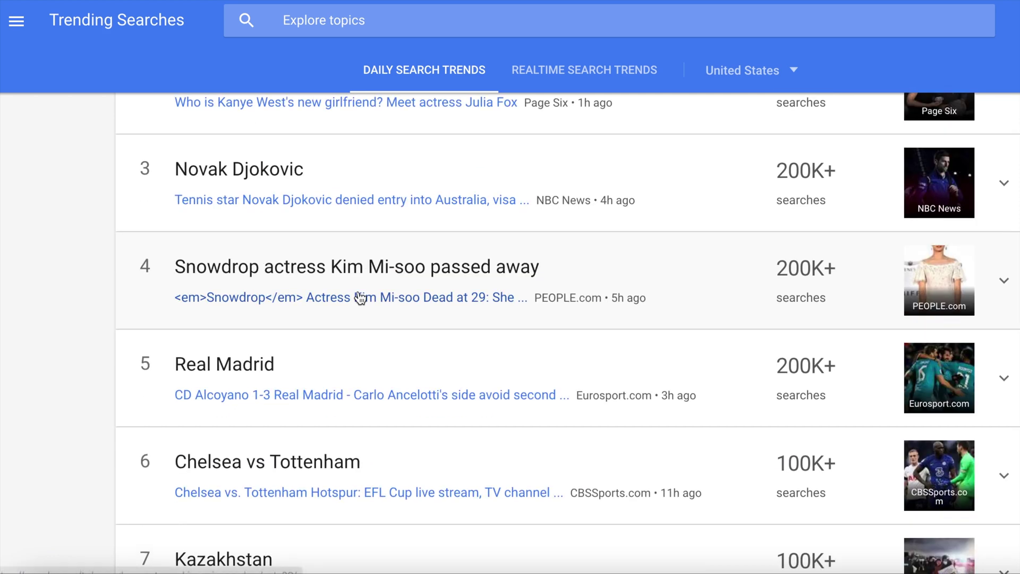
scroll(360, 297, up, 10)
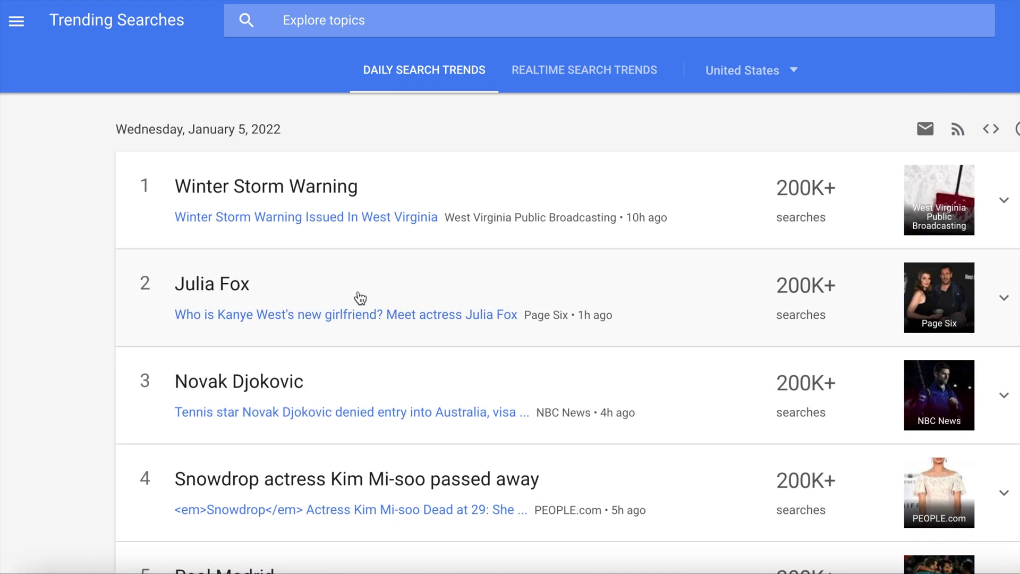
scroll(419, 285, down, 9)
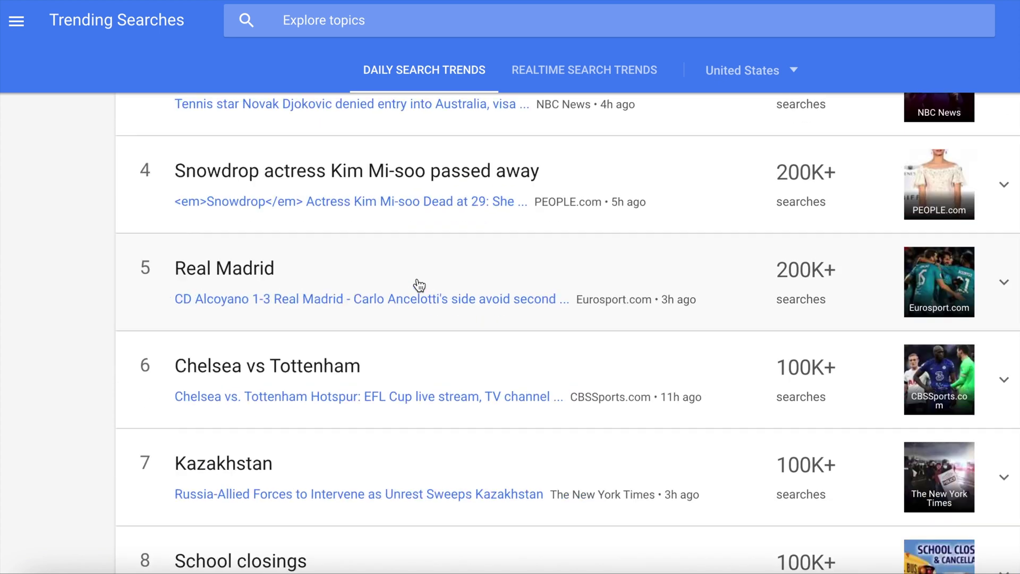
scroll(419, 285, down, 4)
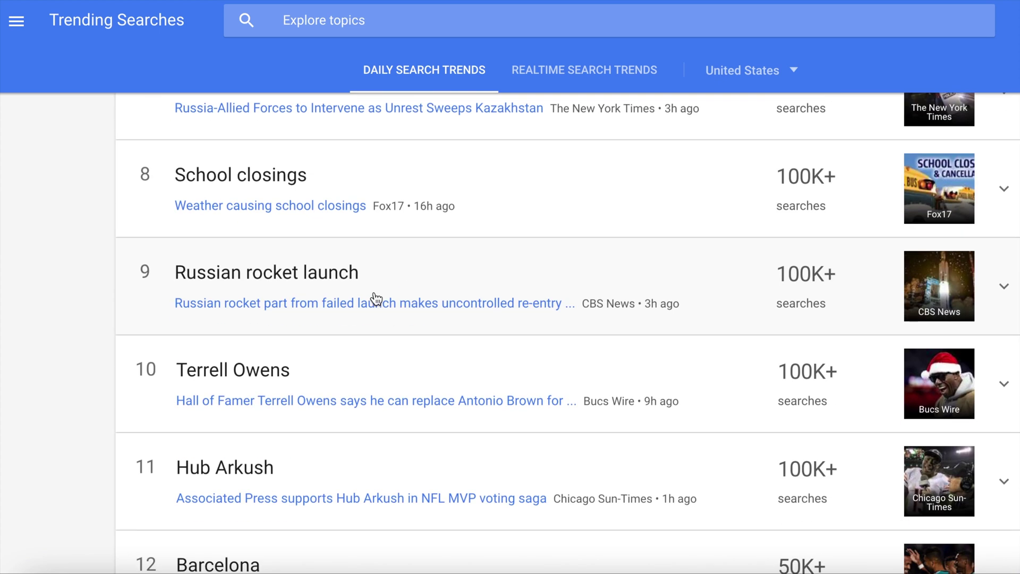
scroll(329, 370, up, 13)
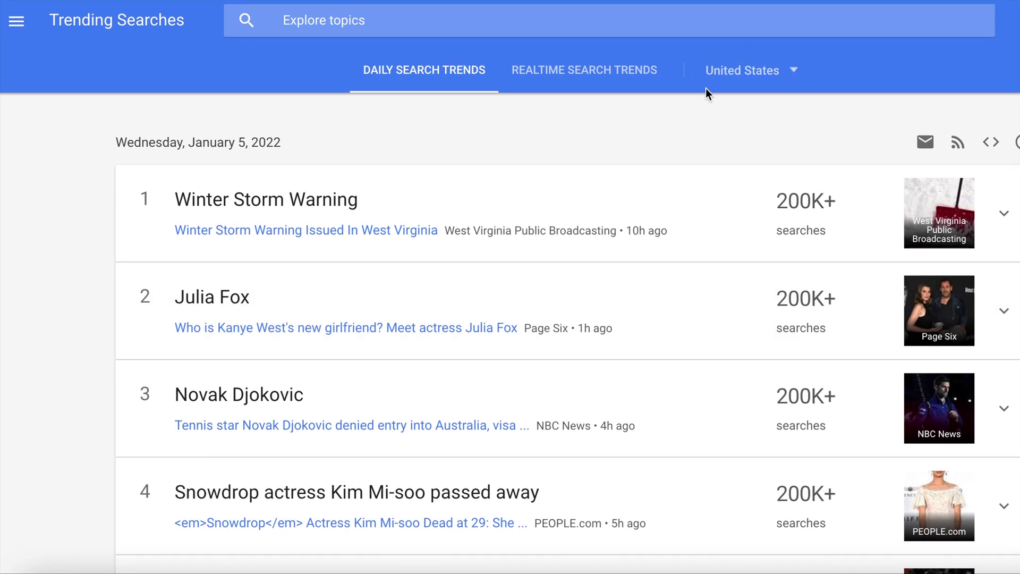
click(733, 70)
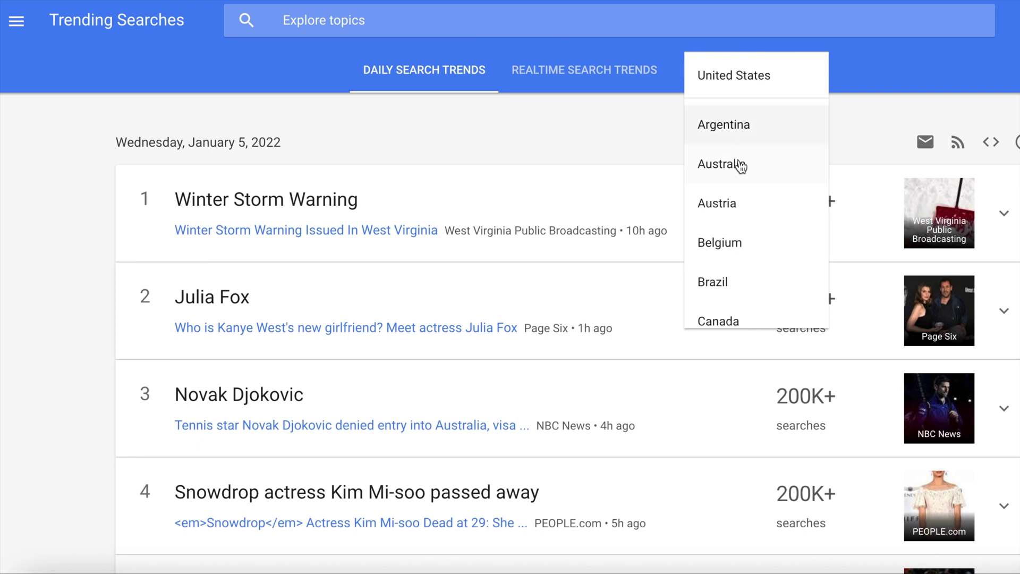
click(751, 75)
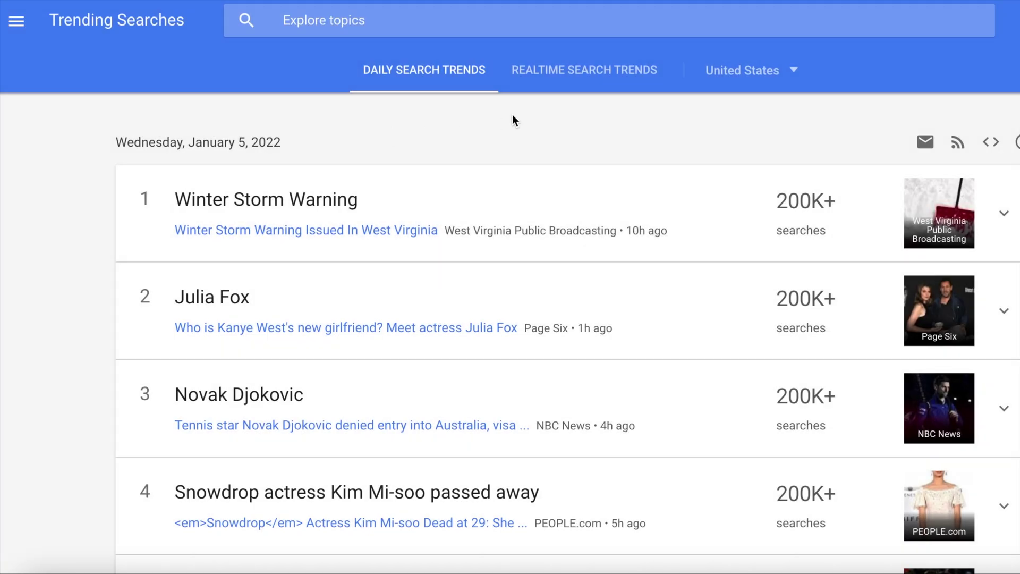
Return to Realtime Search Trends and scroll down the list and back to the top.
click(557, 78)
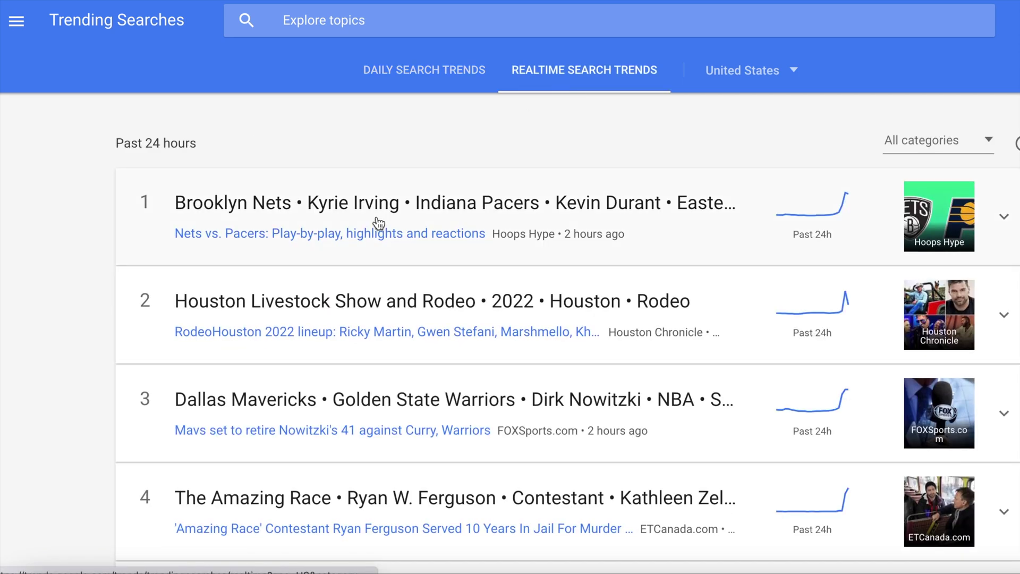
scroll(393, 344, down, 10)
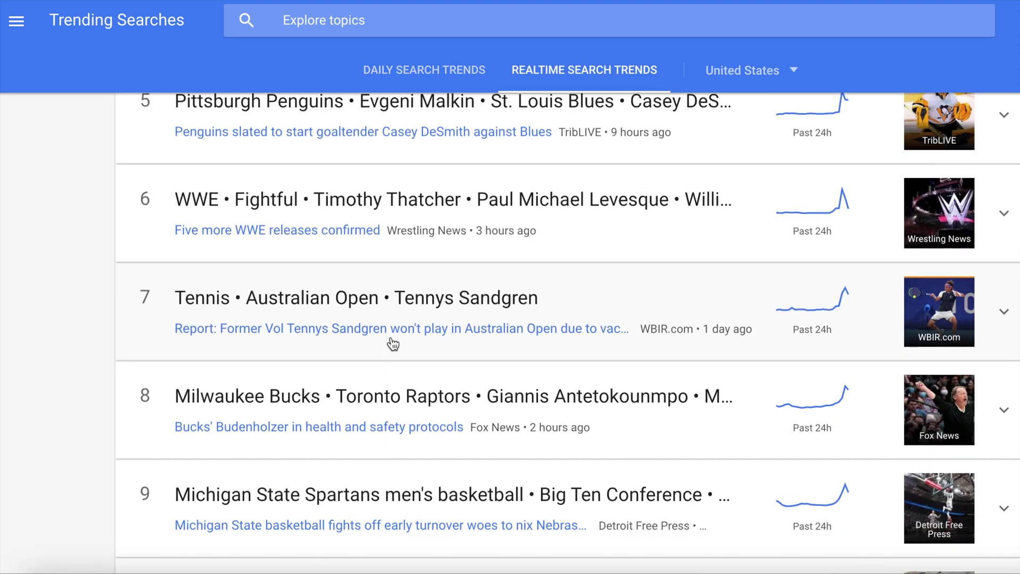
scroll(393, 344, down, 2)
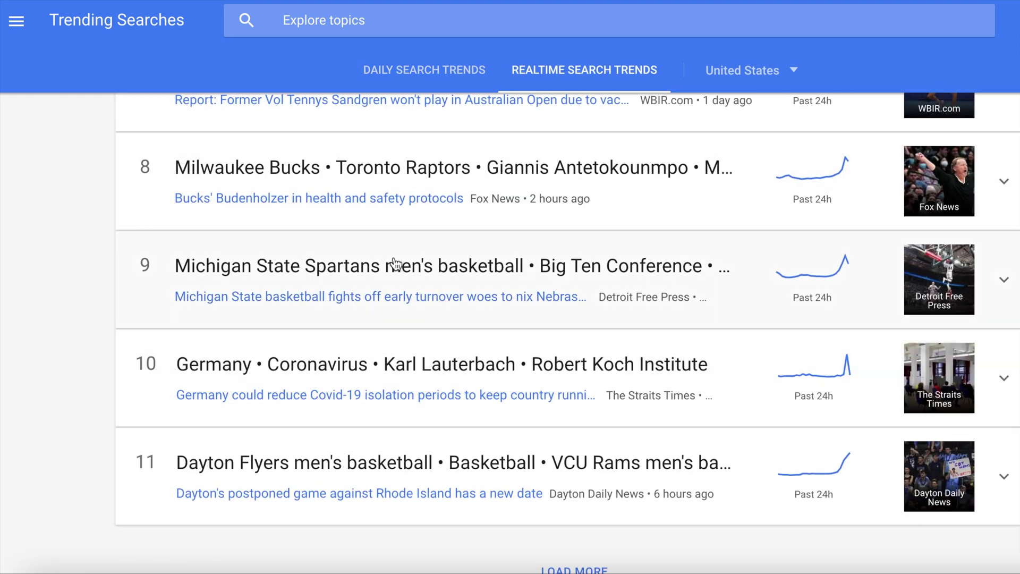
scroll(387, 253, down, 2)
scroll(390, 253, up, 5)
scroll(390, 254, up, 9)
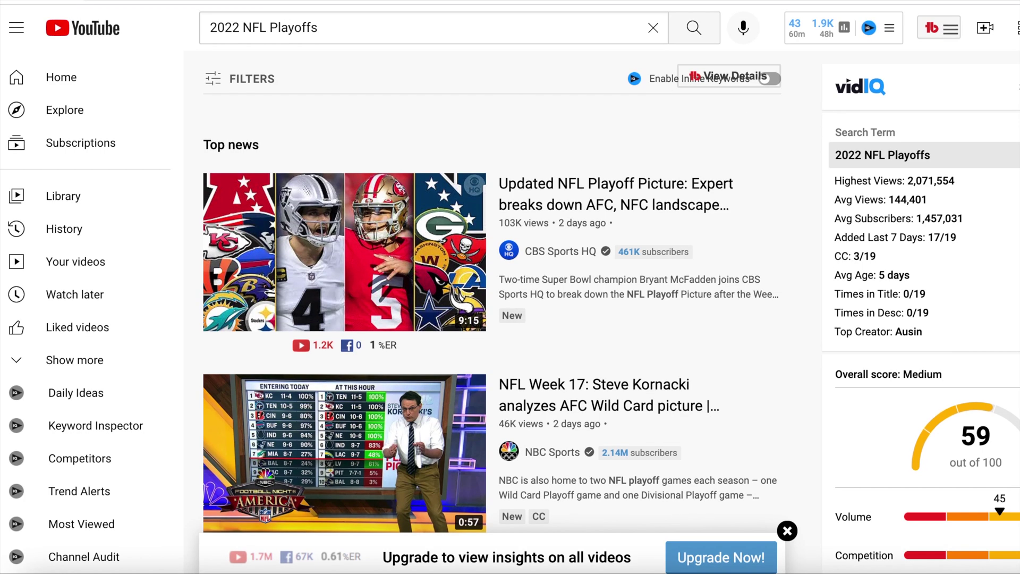
Replace the YouTube query with 'Brooklyn nets' and run the search.
drag(376, 33, 186, 34)
key(BackSpace)
text(Brookl)
key(BackSpace)
text(lyn nets)
key(Return)
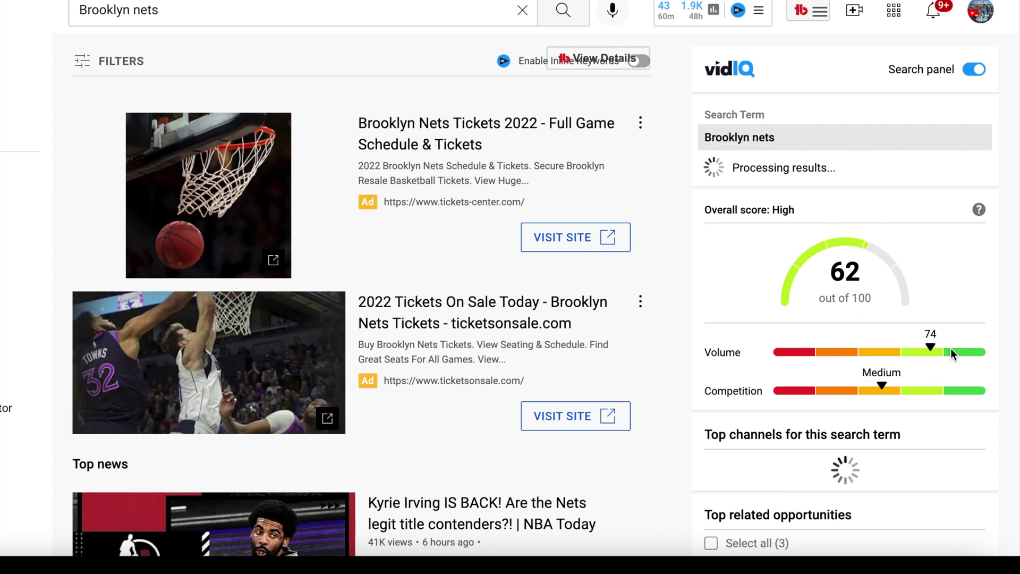
Scroll the vidIQ panel showing a High score of 62, volume 74, Medium competition.
scroll(879, 436, down, 2)
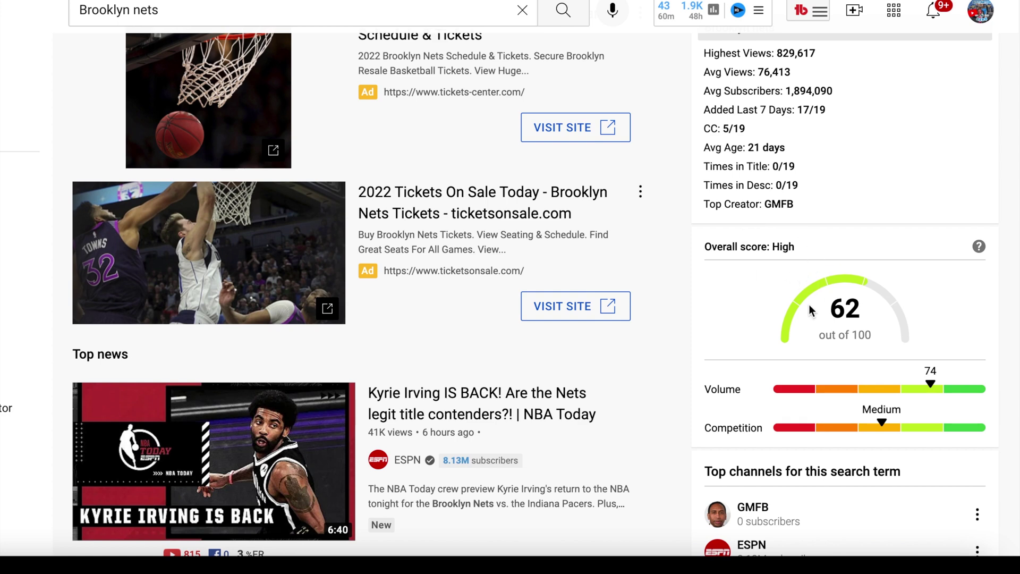
scroll(809, 304, up, 1)
scroll(808, 304, down, 2)
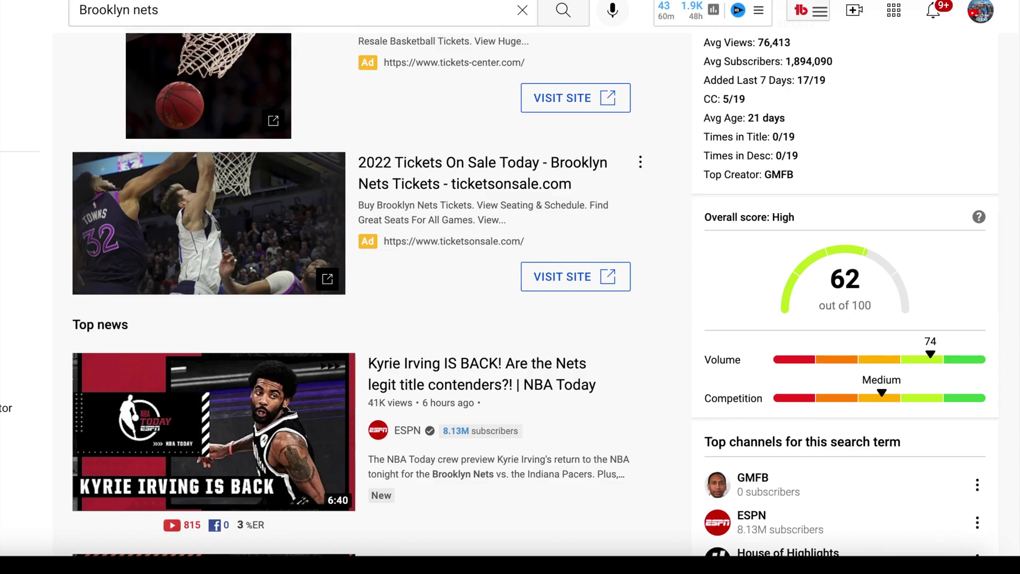
scroll(444, 112, up, 3)
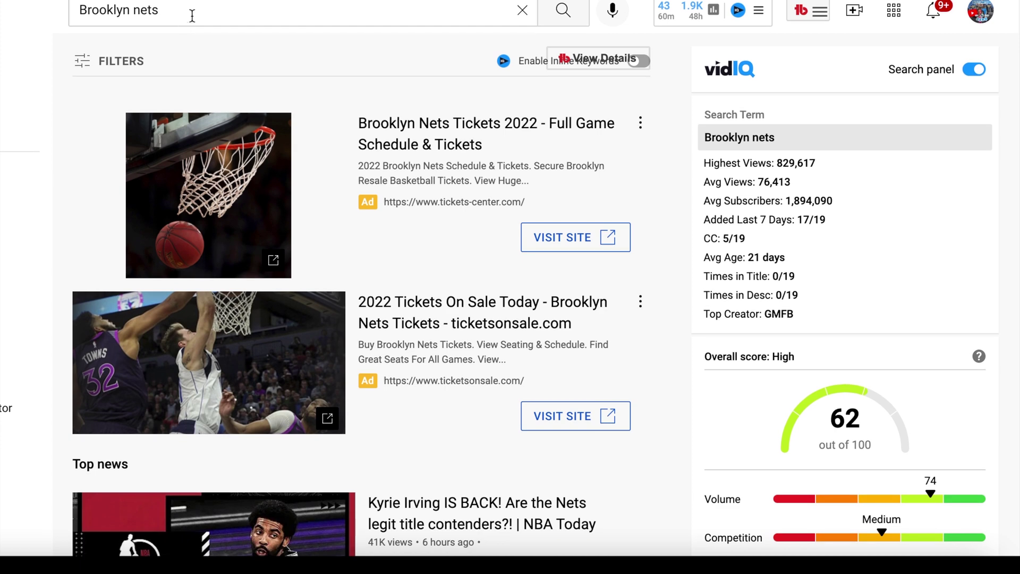
Search YouTube for 'brooklyn nets highlights' and review the results, scored Medium 48 by vidIQ.
click(193, 15)
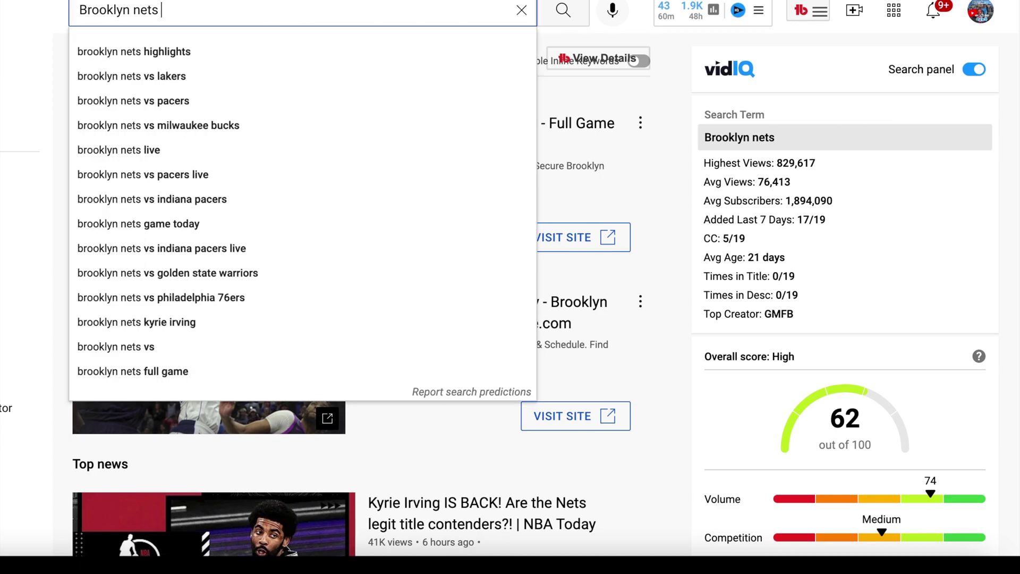
click(194, 61)
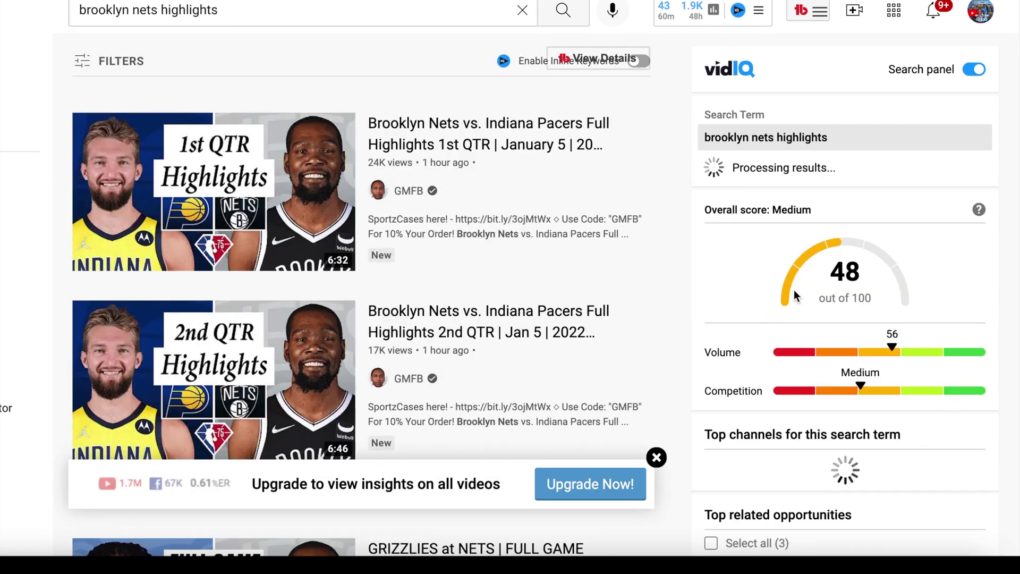
scroll(423, 271, down, 3)
scroll(422, 271, down, 4)
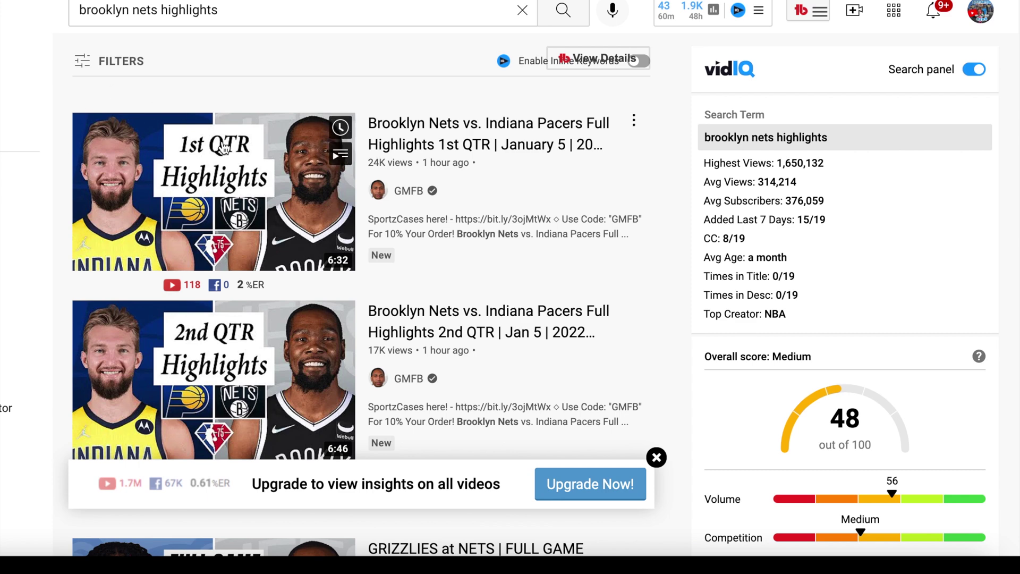
Clear the 'brooklyn nets highlights' query from the YouTube search box.
triple_click(233, 12)
key(BackSpace)
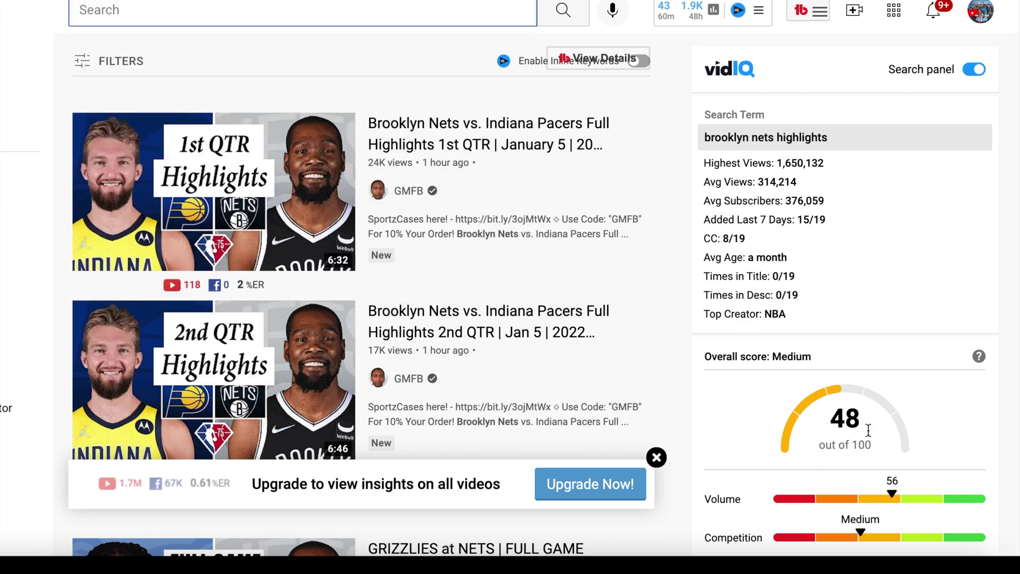
scroll(850, 441, down, 3)
scroll(872, 424, up, 3)
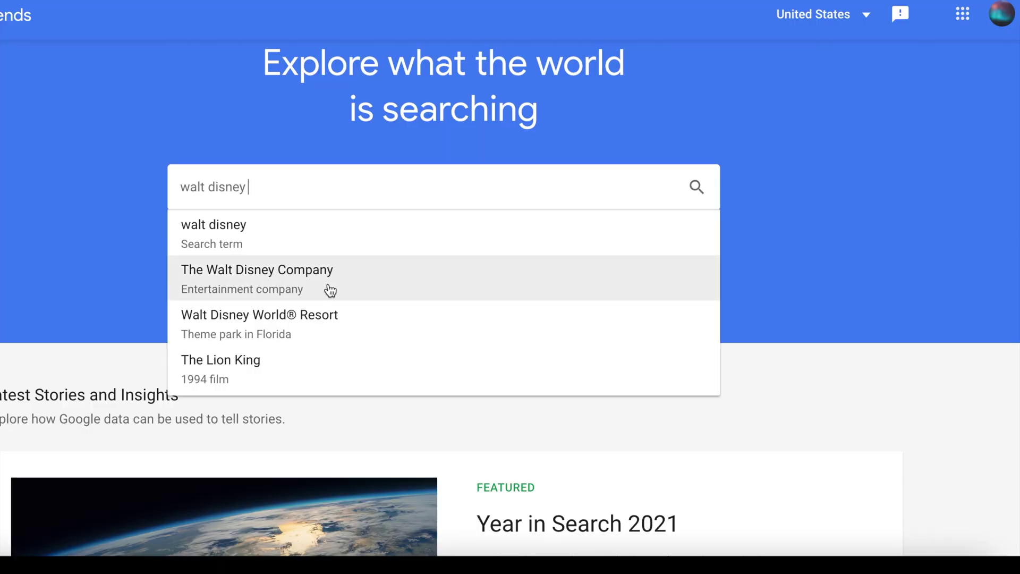
Open Walt Disney World® Resort trends and scroll through its past-7-days US interest page.
click(315, 321)
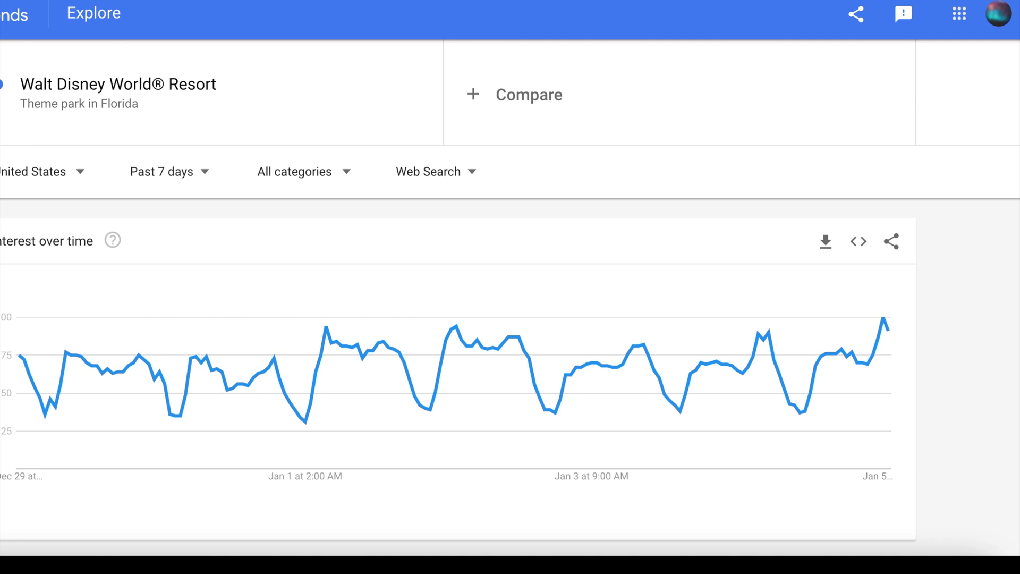
scroll(539, 246, down, 5)
scroll(453, 333, down, 3)
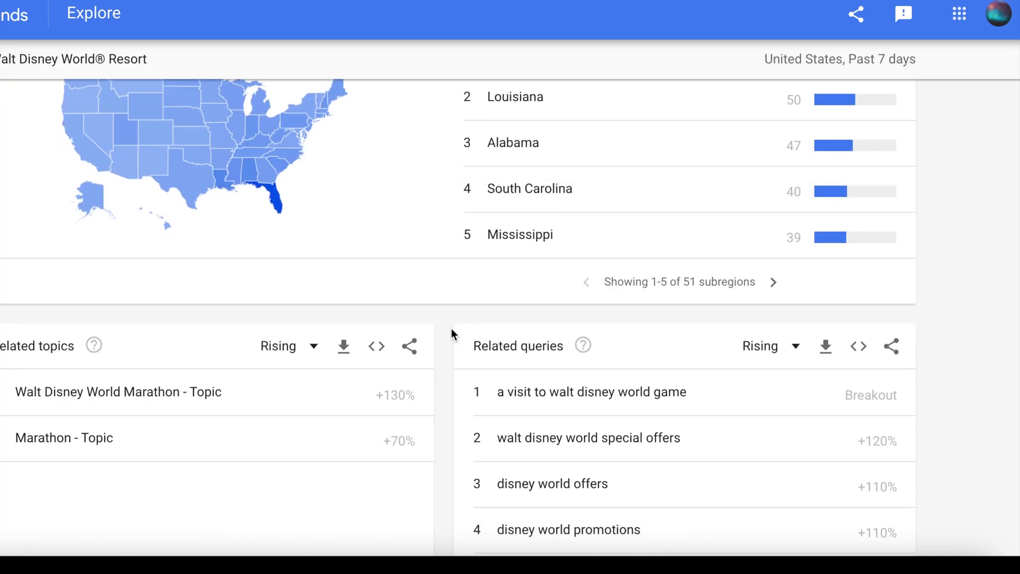
scroll(451, 333, down, 2)
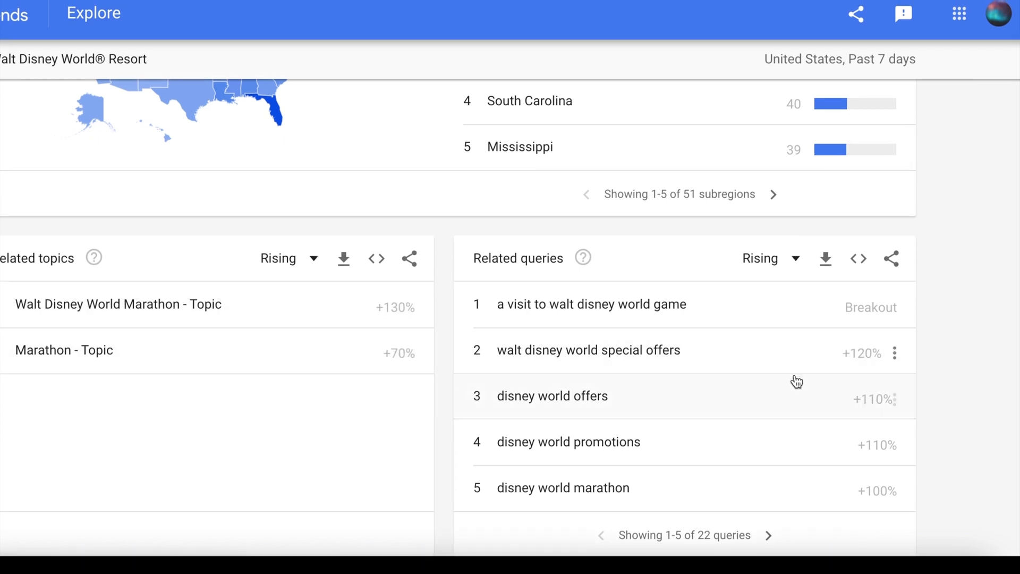
scroll(997, 399, up, 15)
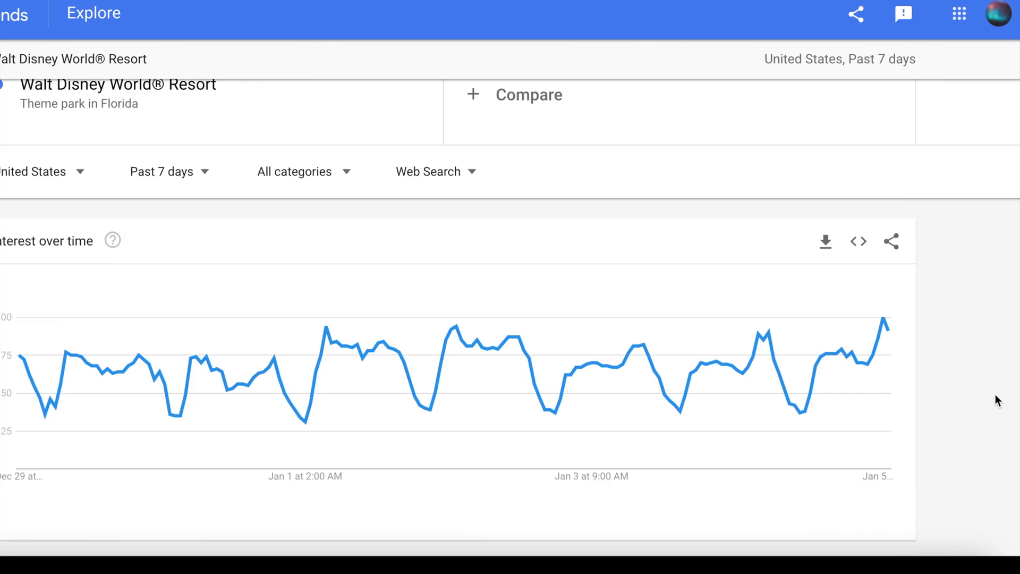